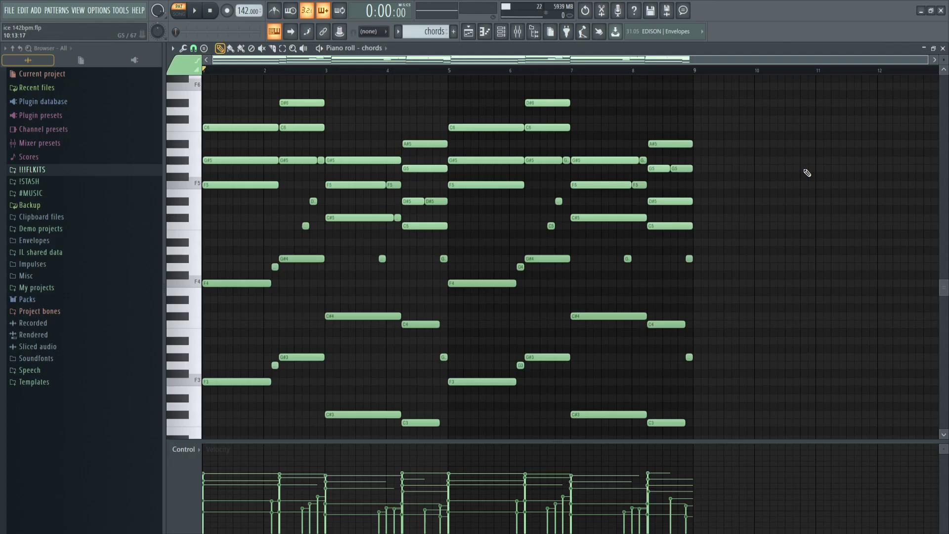
Look up the strum tool in the piano roll options while examining the start of the first chord.
{"action": "scroll", "coordinate": [183, 198], "scroll_direction": "up", "scroll_amount": 5}
{"action": "mouse_move", "coordinate": [279, 225]}
{"action": "left_mouse_down"}
{"action": "mouse_move", "coordinate": [292, 110]}
{"action": "mouse_move", "coordinate": [280, 219]}
{"action": "left_mouse_up"}
{"action": "left_click", "coordinate": [275, 154], "text": "ctrl"}
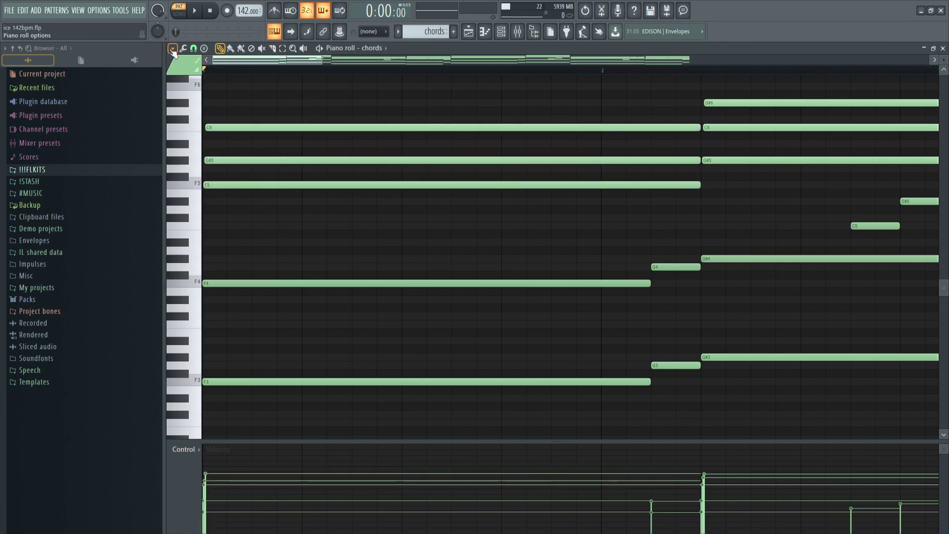
{"action": "left_click", "coordinate": [173, 48]}
{"action": "mouse_move", "coordinate": [191, 118]}
{"action": "mouse_move", "coordinate": [296, 131]}
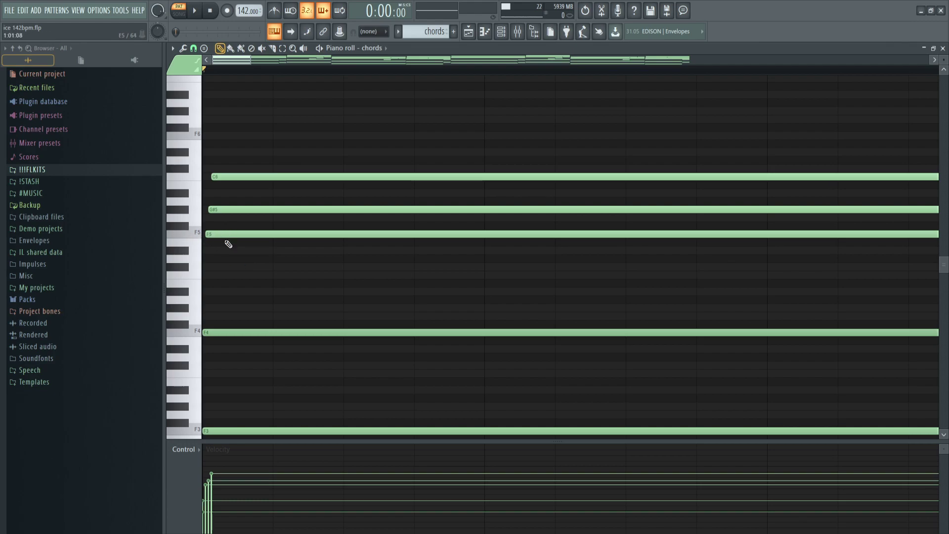
Examine the staggered start positions of the F5, G#5 and C6 notes in the first chord.
{"action": "left_click", "coordinate": [223, 233]}
{"action": "scroll", "coordinate": [213, 218], "scroll_direction": "up", "scroll_amount": 1}
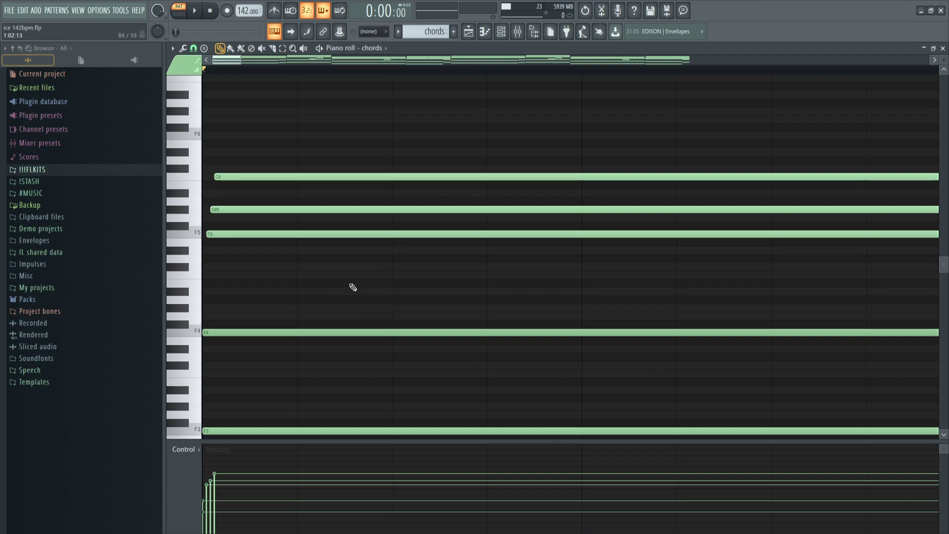
{"action": "left_click", "coordinate": [252, 232]}
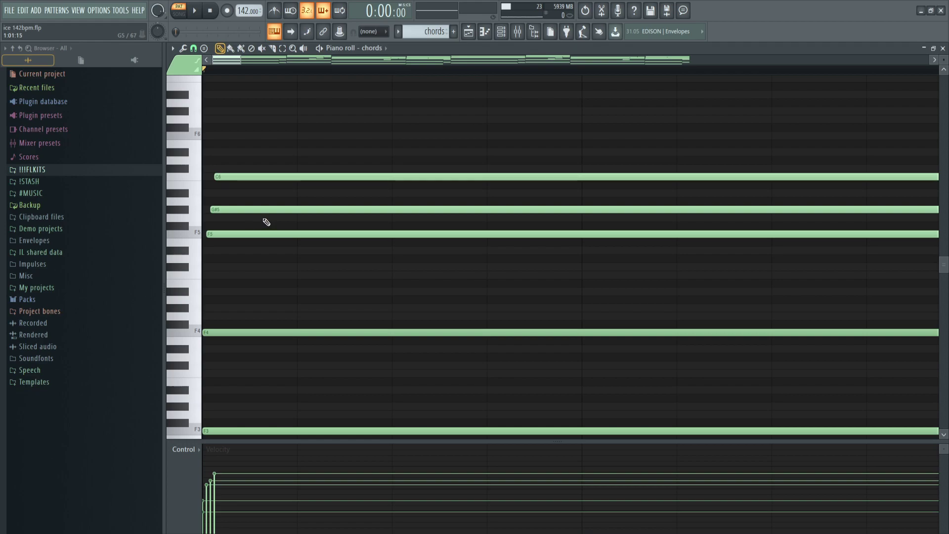
{"action": "left_click", "coordinate": [221, 210]}
{"action": "left_click_drag", "start_coordinate": [233, 244], "coordinate": [290, 142]}
{"action": "left_click", "coordinate": [289, 143], "text": "ctrl"}
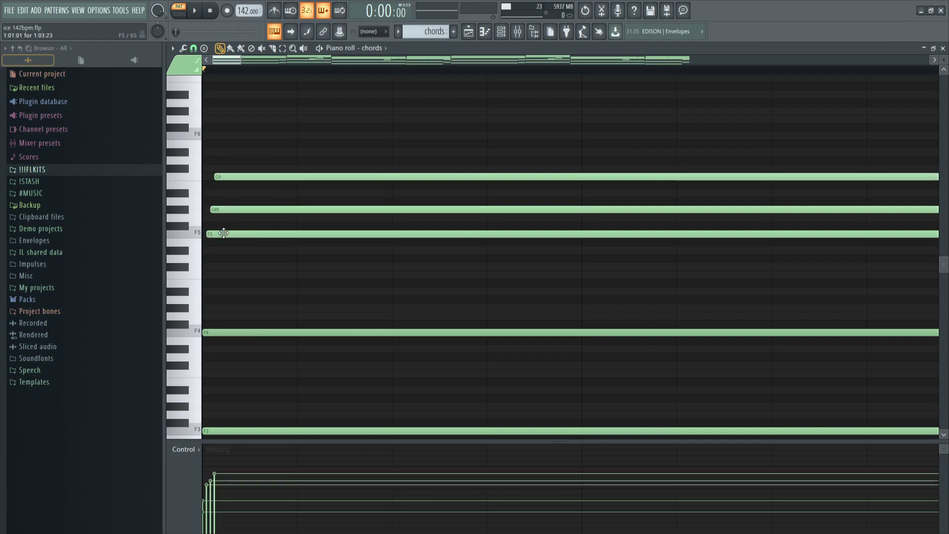
{"action": "left_click", "coordinate": [151, 228]}
{"action": "left_click", "coordinate": [166, 154]}
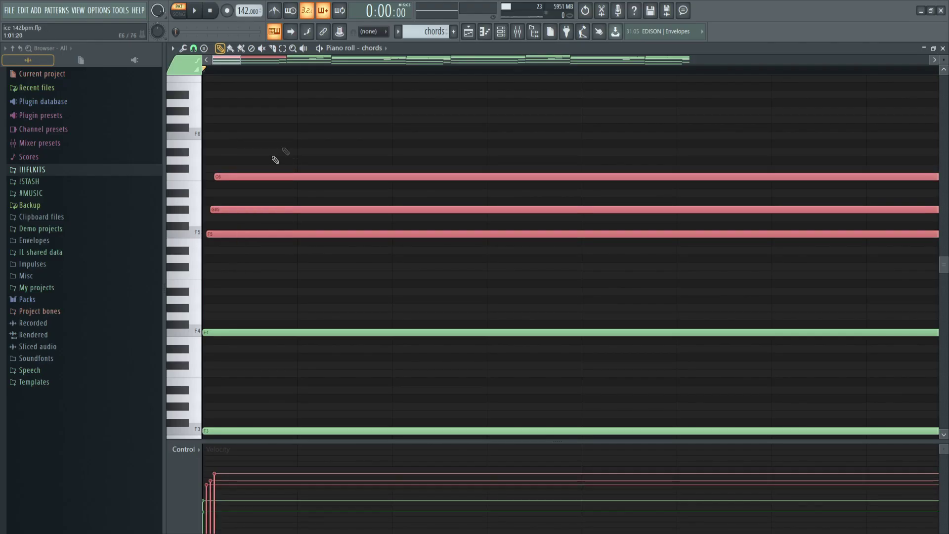
Try the Strumizer's start time strength on the three upper notes of the first chord.
{"action": "left_click_drag", "start_coordinate": [270, 277], "coordinate": [287, 149]}
{"action": "left_click_drag", "start_coordinate": [243, 261], "coordinate": [252, 283]}
{"action": "key", "text": "alt+s"}
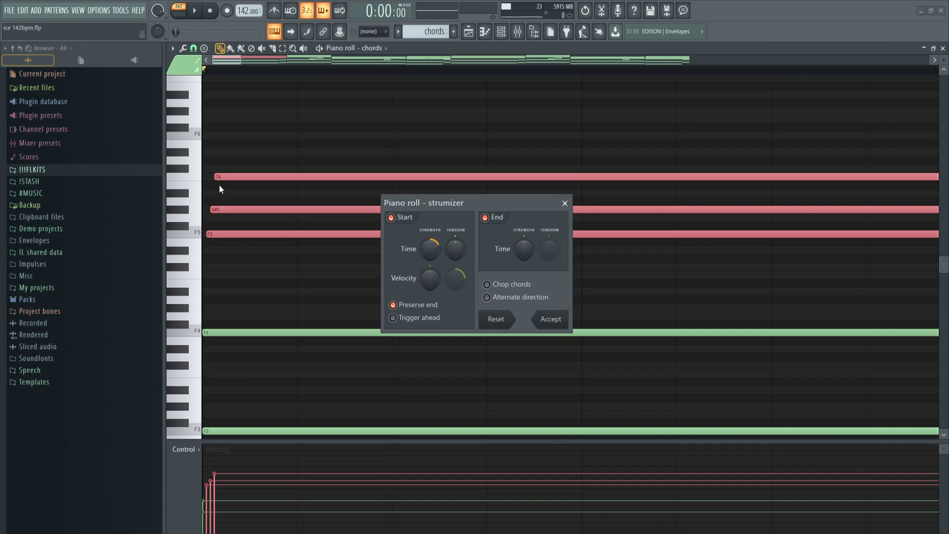
{"action": "left_click_drag", "start_coordinate": [430, 249], "coordinate": [431, 248]}
{"action": "key", "text": "Return"}
Select and examine the octave-doubled F3 and F4 bass notes beneath the first chord.
{"action": "scroll", "coordinate": [254, 287], "scroll_direction": "down", "scroll_amount": 3}
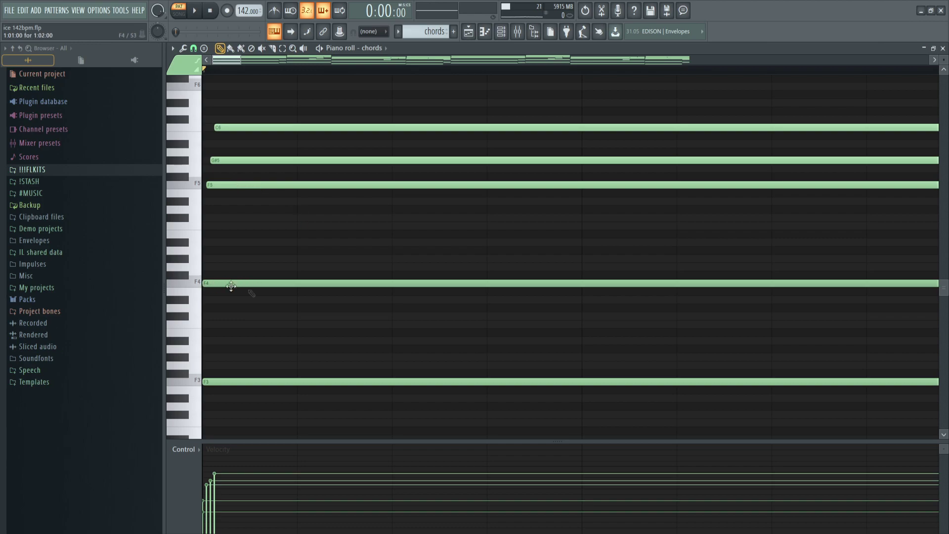
{"action": "left_click_drag", "start_coordinate": [248, 257], "coordinate": [296, 425]}
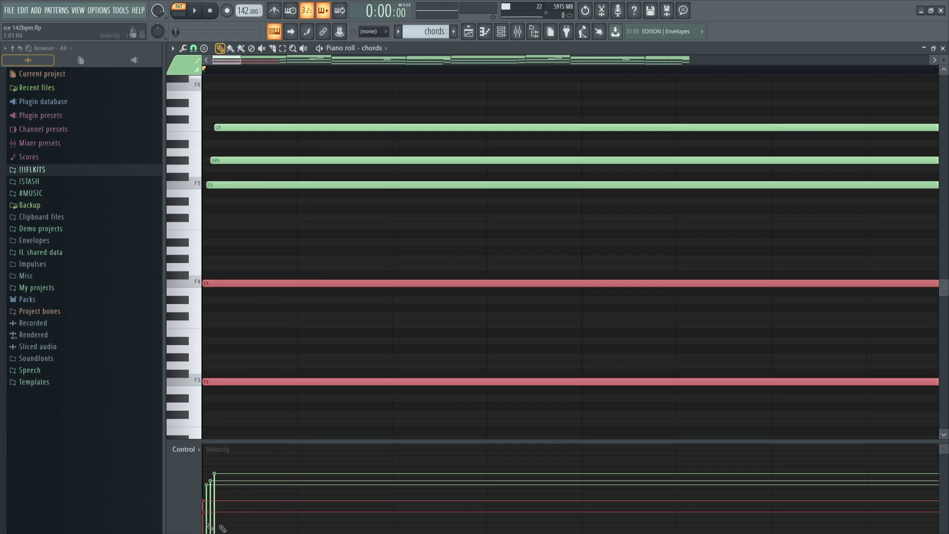
{"action": "left_click", "coordinate": [291, 234], "text": "ctrl"}
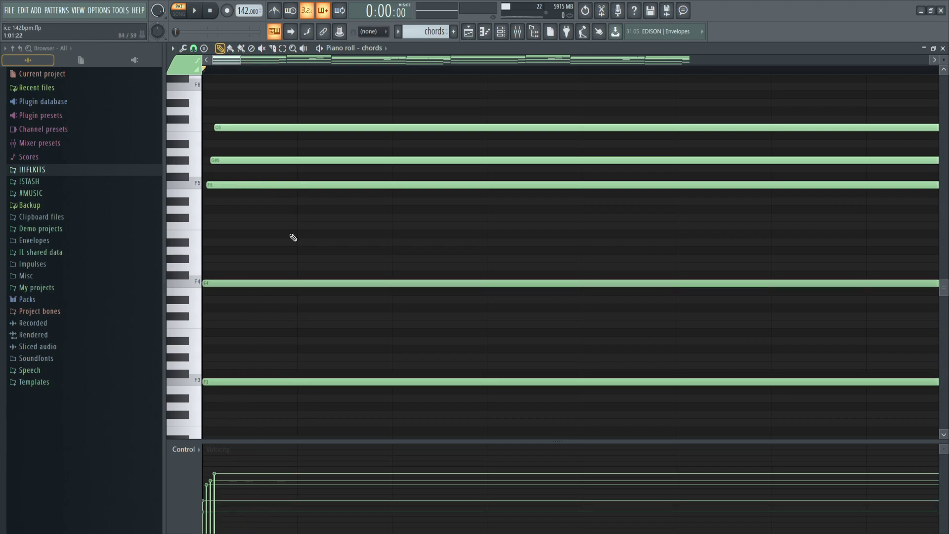
{"action": "left_click_drag", "start_coordinate": [293, 237], "coordinate": [352, 91]}
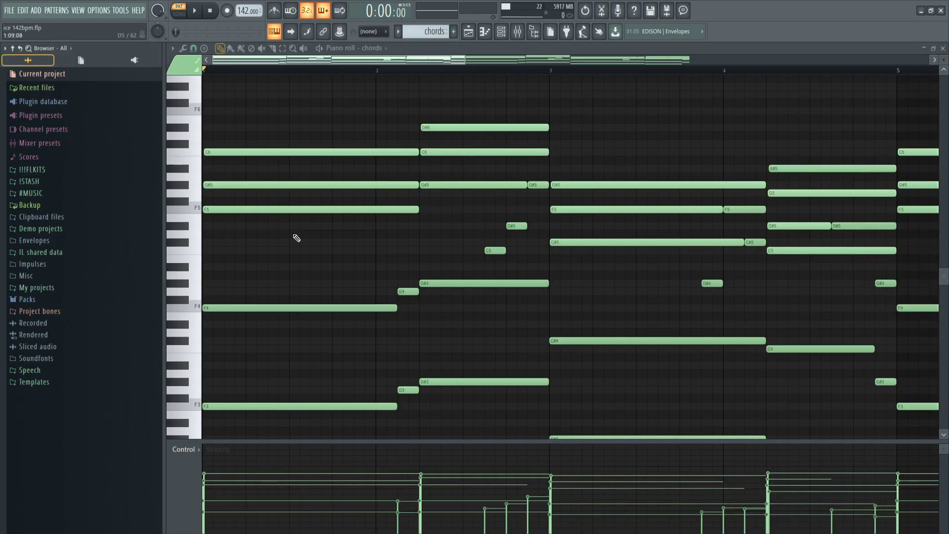
{"action": "scroll", "coordinate": [297, 239], "scroll_direction": "down", "scroll_amount": 5}
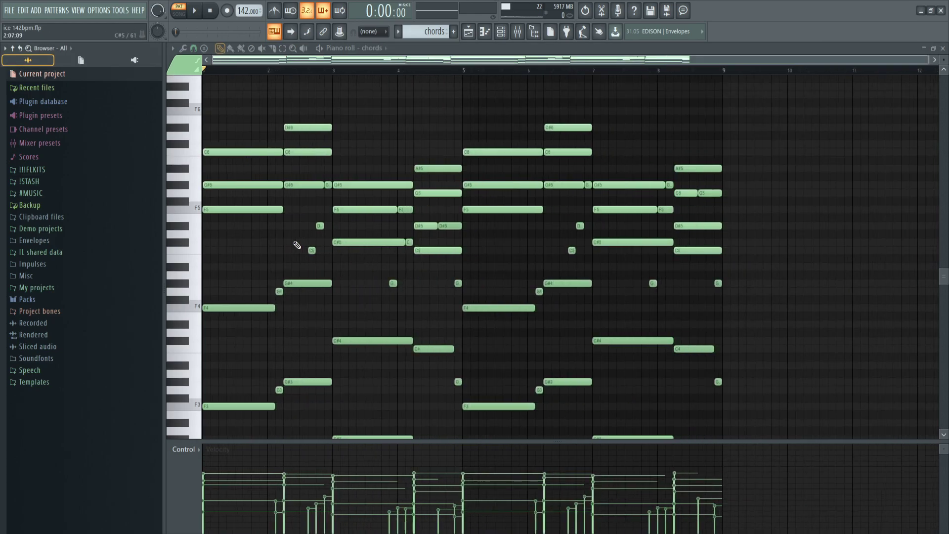
{"action": "scroll", "coordinate": [221, 275], "scroll_direction": "up", "scroll_amount": 5}
{"action": "left_click_drag", "start_coordinate": [423, 415], "coordinate": [350, 119]}
{"action": "left_click_drag", "start_coordinate": [405, 430], "coordinate": [400, 142]}
{"action": "left_click_drag", "start_coordinate": [381, 287], "coordinate": [379, 464]}
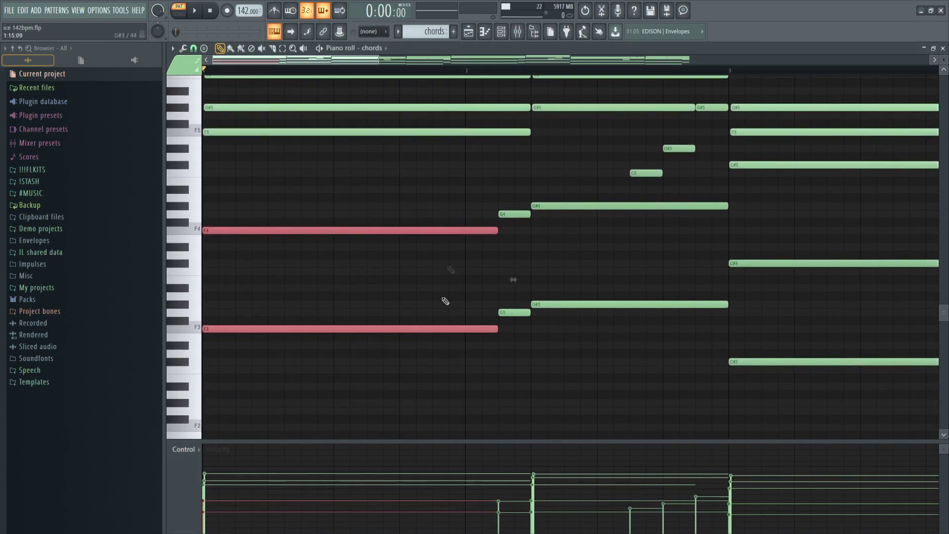
Select and examine the short G3 and G4 passing notes that lead into the second chord's bass.
{"action": "scroll", "coordinate": [448, 323], "scroll_direction": "up", "scroll_amount": 3}
{"action": "left_click", "coordinate": [451, 326]}
{"action": "scroll", "coordinate": [451, 325], "scroll_direction": "up", "scroll_amount": 4}
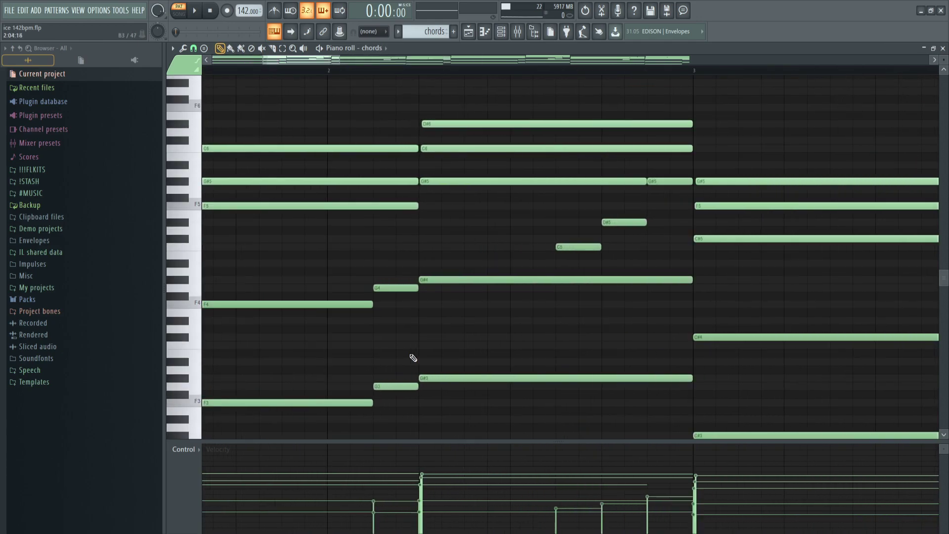
{"action": "left_click_drag", "start_coordinate": [393, 410], "coordinate": [410, 253]}
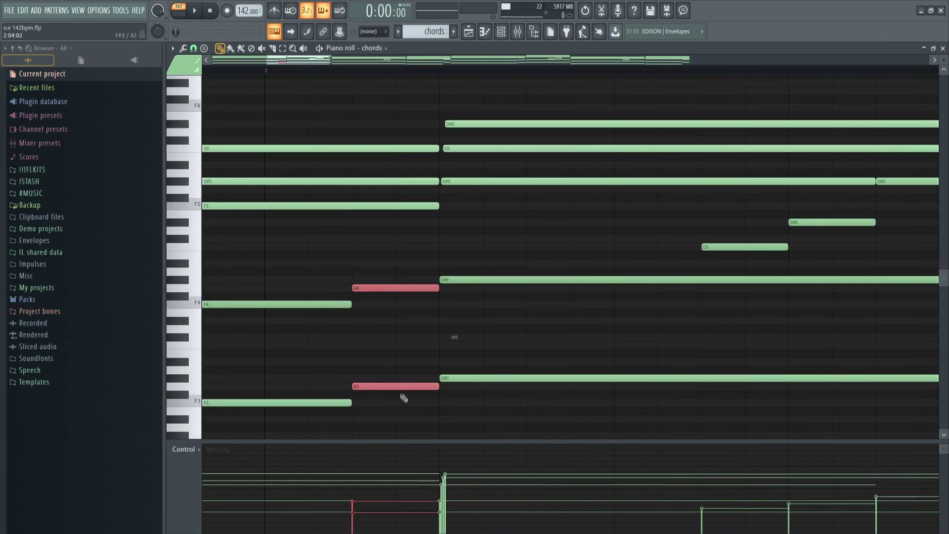
{"action": "left_click_drag", "start_coordinate": [406, 414], "coordinate": [420, 261]}
{"action": "scroll", "coordinate": [420, 263], "scroll_direction": "down", "scroll_amount": 3}
{"action": "scroll", "coordinate": [344, 317], "scroll_direction": "up", "scroll_amount": 2}
{"action": "left_click", "coordinate": [696, 142], "text": "ctrl"}
{"action": "scroll", "coordinate": [477, 263], "scroll_direction": "down", "scroll_amount": 3}
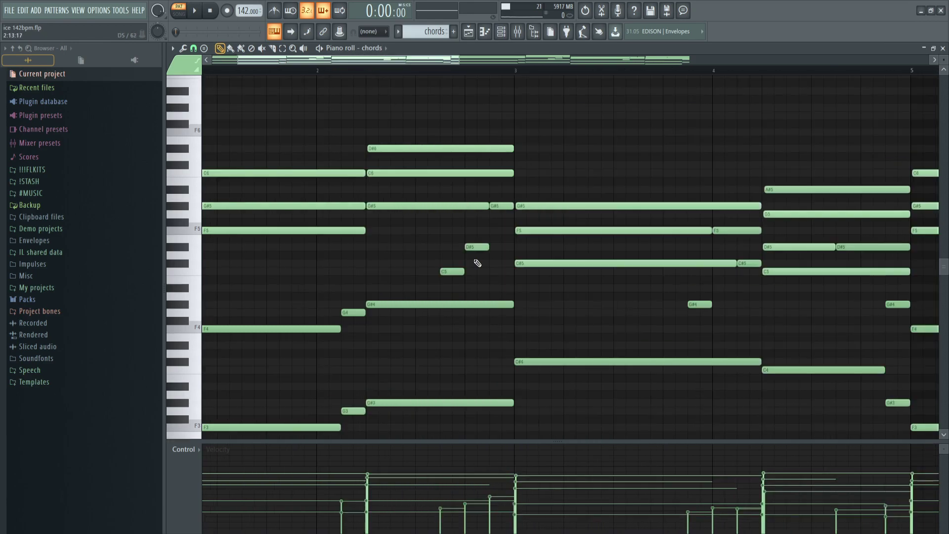
Select the short melodic notes at the ends of the second and third chords to examine both runs.
{"action": "left_click_drag", "start_coordinate": [453, 287], "coordinate": [500, 208]}
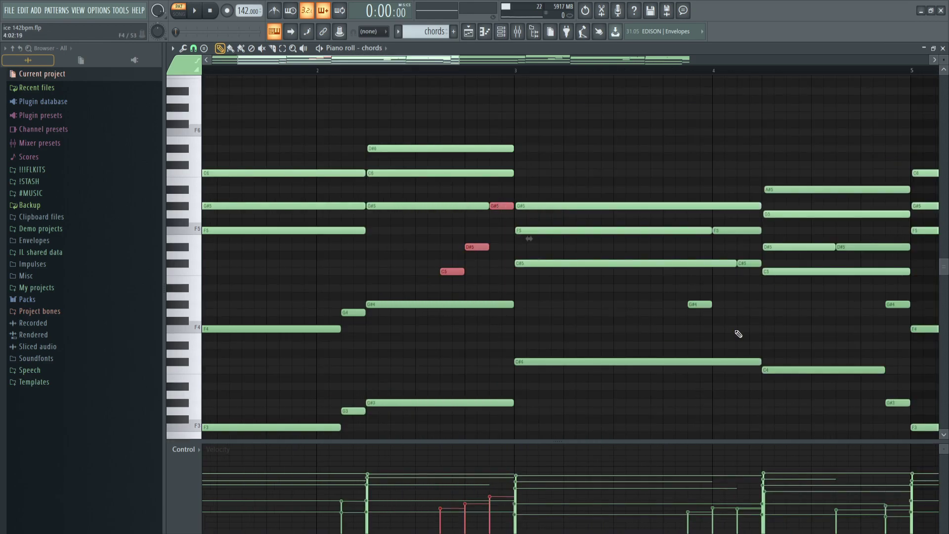
{"action": "left_click_drag", "start_coordinate": [737, 333], "coordinate": [697, 303]}
{"action": "left_click", "coordinate": [750, 263], "text": "ctrl+shift"}
{"action": "left_click", "coordinate": [738, 231], "text": "ctrl+shift"}
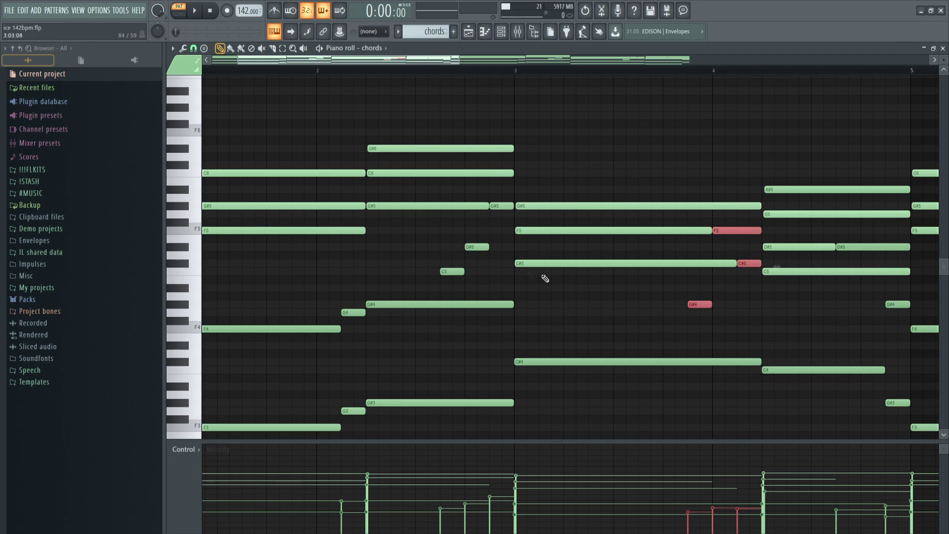
{"action": "left_click", "coordinate": [459, 271], "text": "ctrl+shift"}
{"action": "left_click", "coordinate": [478, 247], "text": "ctrl+shift"}
{"action": "left_click", "coordinate": [501, 205], "text": "ctrl+shift"}
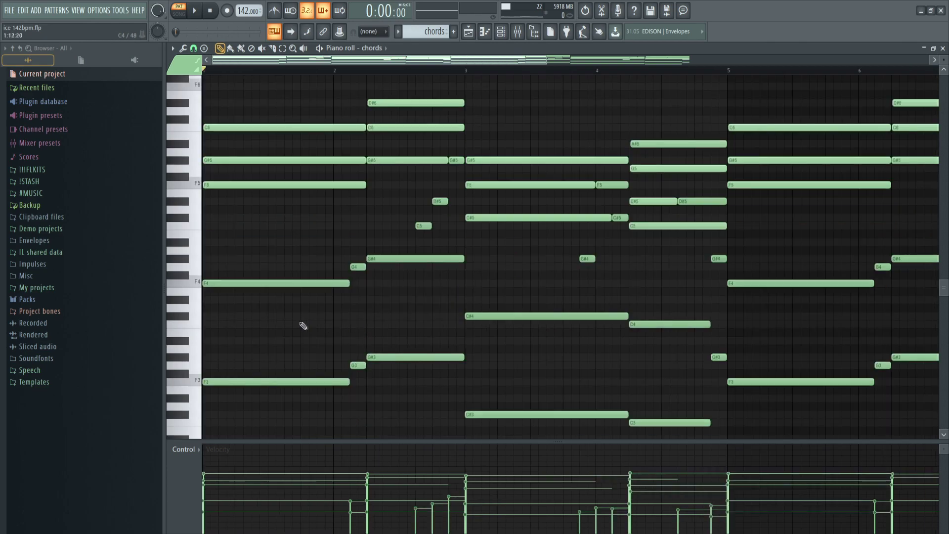
Select the bass notes of each chord in turn to examine the bass movement across bars 1 to 4.
{"action": "left_click_drag", "start_coordinate": [275, 411], "coordinate": [256, 263]}
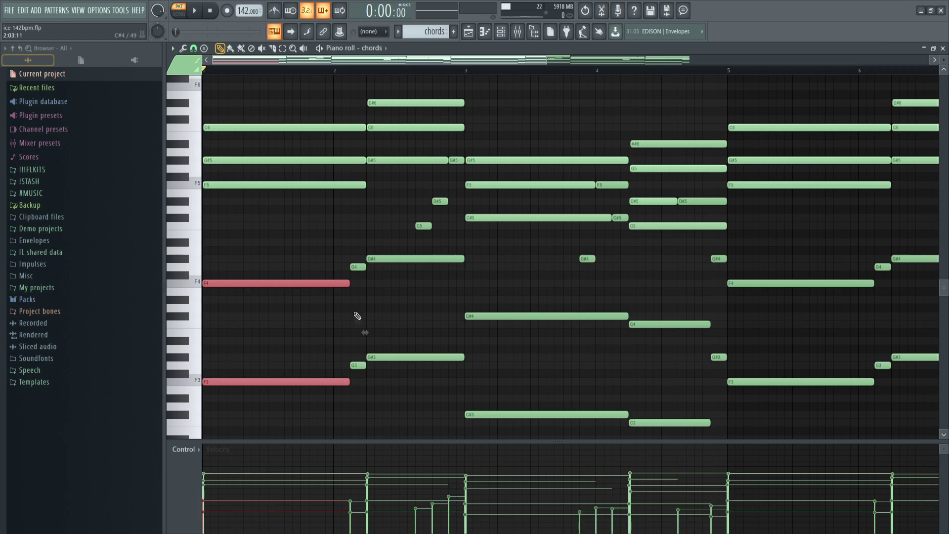
{"action": "left_click_drag", "start_coordinate": [410, 377], "coordinate": [403, 247]}
{"action": "scroll", "coordinate": [489, 317], "scroll_direction": "down", "scroll_amount": 3}
{"action": "left_click_drag", "start_coordinate": [543, 377], "coordinate": [499, 232]}
{"action": "left_click_drag", "start_coordinate": [661, 384], "coordinate": [684, 227]}
{"action": "key", "text": "ctrl+d"}
{"action": "scroll", "coordinate": [402, 291], "scroll_direction": "down", "scroll_amount": 3}
{"action": "left_click_drag", "start_coordinate": [777, 376], "coordinate": [207, 166]}
{"action": "key", "text": "ctrl+d"}
{"action": "scroll", "coordinate": [397, 313], "scroll_direction": "up", "scroll_amount": 3}
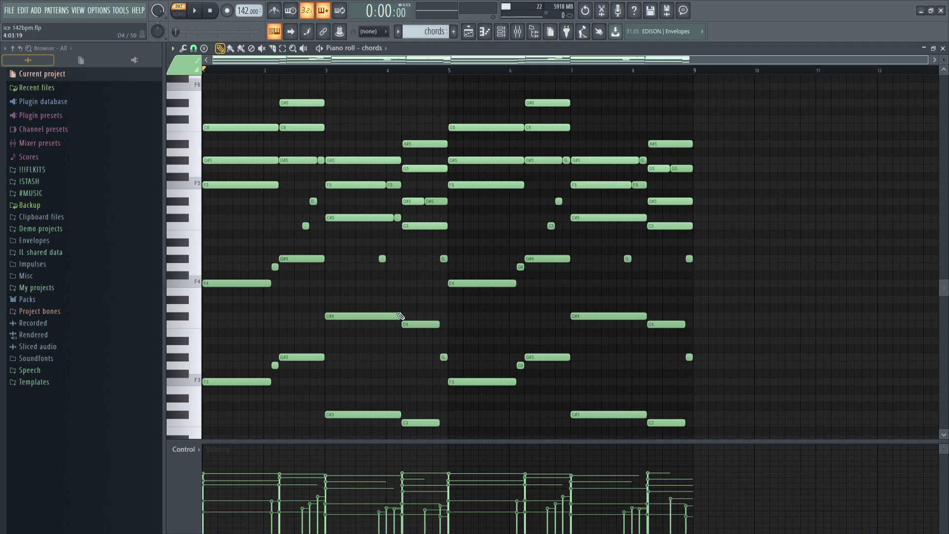
Play back the chords and examine the strummed note starts in the upper part of the fourth chord.
{"action": "key", "text": "space"}
{"action": "scroll", "coordinate": [332, 278], "scroll_direction": "up", "scroll_amount": 3}
{"action": "scroll", "coordinate": [622, 275], "scroll_direction": "down", "scroll_amount": 4}
{"action": "scroll", "coordinate": [391, 257], "scroll_direction": "up", "scroll_amount": 5}
{"action": "left_click_drag", "start_coordinate": [509, 270], "coordinate": [487, 109]}
{"action": "scroll", "coordinate": [450, 210], "scroll_direction": "up", "scroll_amount": 3}
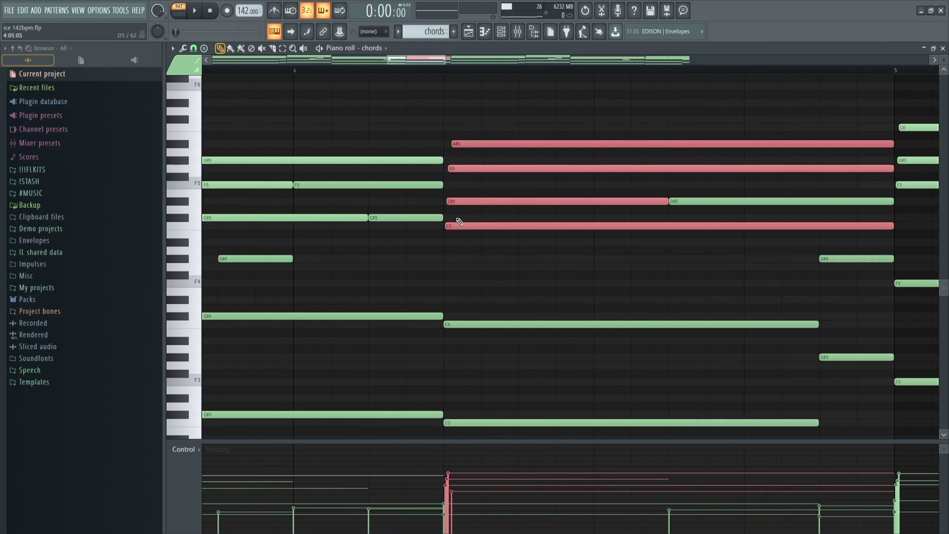
{"action": "left_click", "coordinate": [499, 216]}
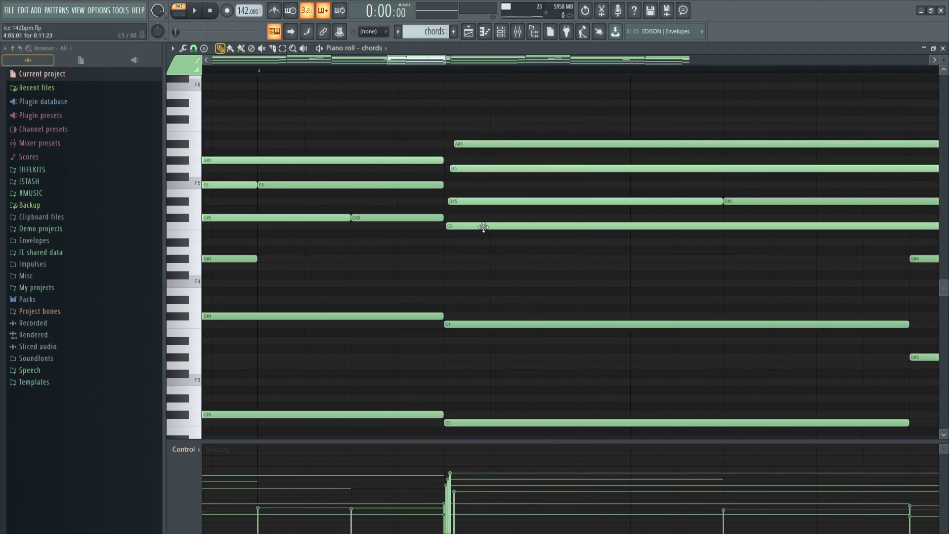
{"action": "left_click_drag", "start_coordinate": [479, 236], "coordinate": [482, 220]}
{"action": "left_click_drag", "start_coordinate": [484, 242], "coordinate": [486, 220]}
{"action": "left_click_drag", "start_coordinate": [490, 241], "coordinate": [489, 228]}
{"action": "scroll", "coordinate": [485, 144], "scroll_direction": "down", "scroll_amount": 8}
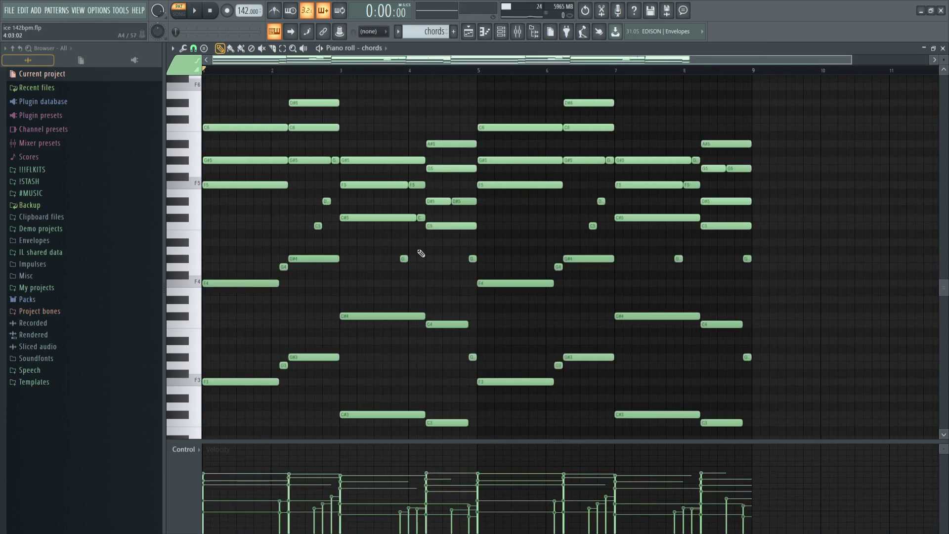
Examine the G#4, F5 and C#5 accent notes near the end of the third chord.
{"action": "key", "text": "KP_Multiply"}
{"action": "key", "text": "KP_Multiply"}
{"action": "scroll", "coordinate": [379, 242], "scroll_direction": "up", "scroll_amount": 7}
{"action": "left_click_drag", "start_coordinate": [576, 237], "coordinate": [576, 185]}
{"action": "key", "text": "ctrl+d"}
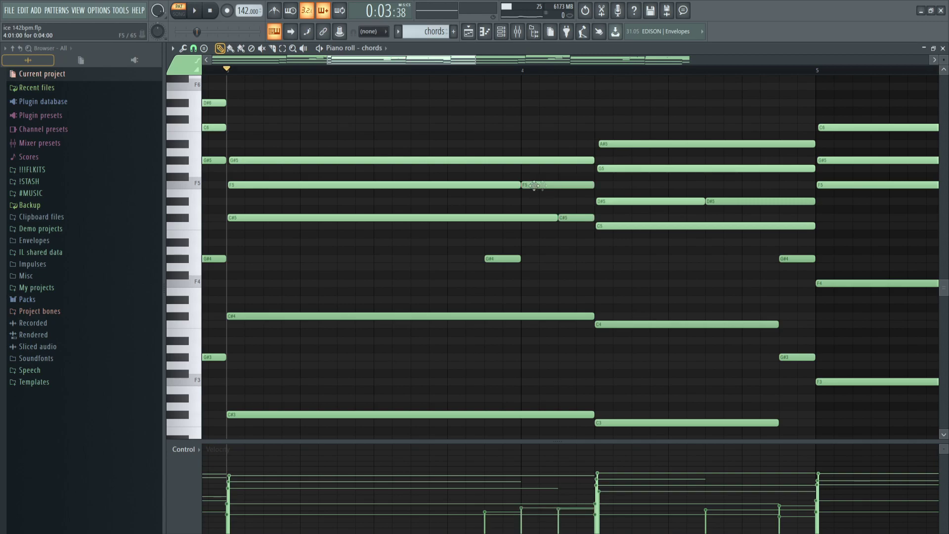
Compare the repeated F5 and G#5 notes around bar 8 with the earlier ending of the same chord.
{"action": "scroll", "coordinate": [547, 243], "scroll_direction": "down", "scroll_amount": 6}
{"action": "scroll", "coordinate": [690, 218], "scroll_direction": "up", "scroll_amount": 6}
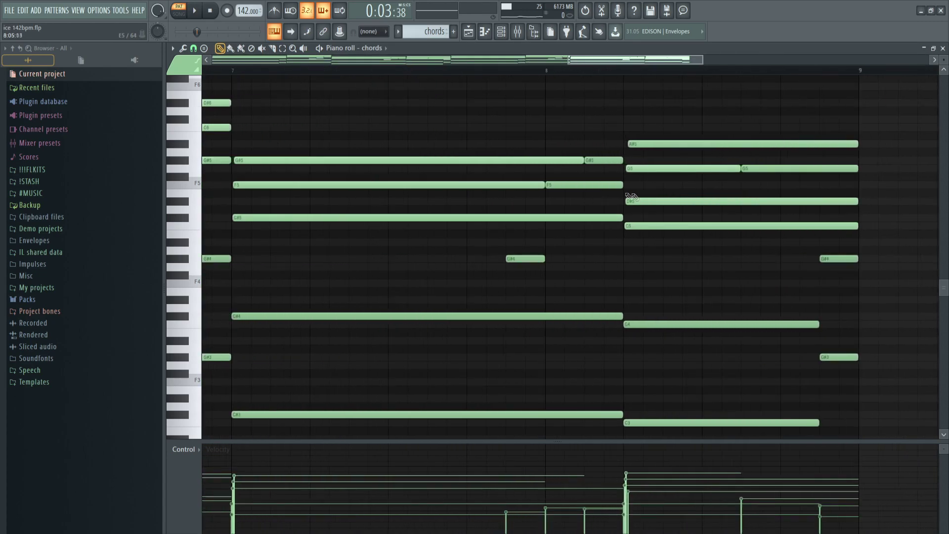
{"action": "left_click", "coordinate": [554, 185]}
{"action": "left_click", "coordinate": [604, 160]}
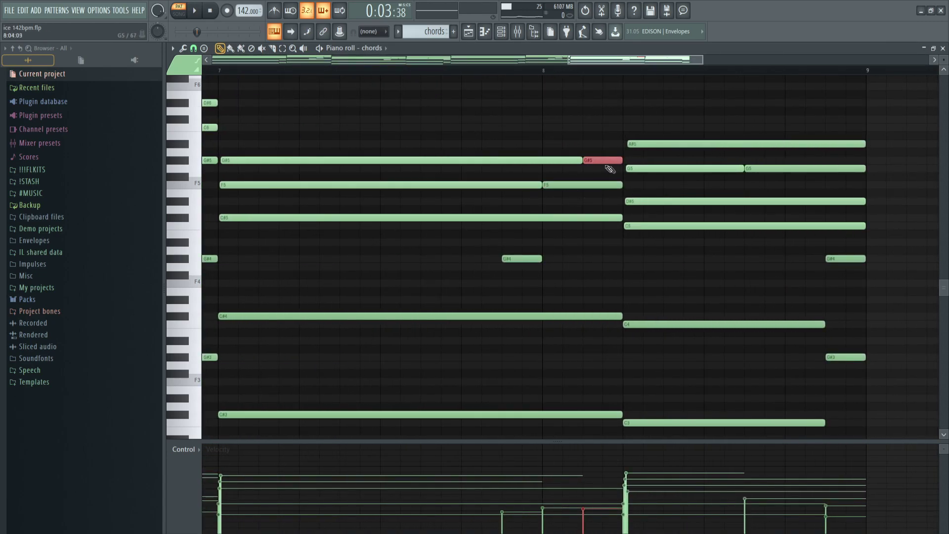
{"action": "scroll", "coordinate": [618, 177], "scroll_direction": "down", "scroll_amount": 6}
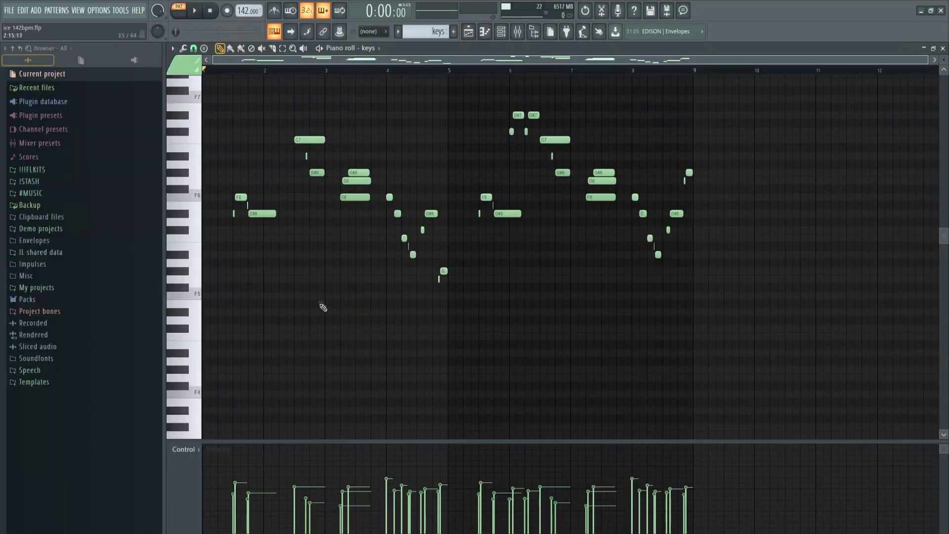
Save the project and play back the keys melody.
{"action": "scroll", "coordinate": [323, 308], "scroll_direction": "up", "scroll_amount": 1}
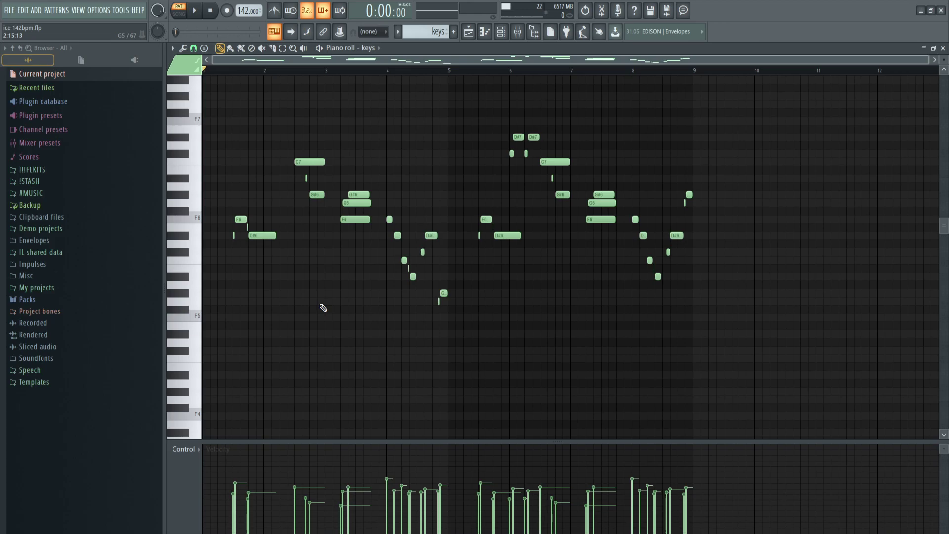
{"action": "key", "text": "ctrl+s"}
{"action": "key", "text": "space"}
Examine the very short grace note between F6 and D#6 in the first phrase of the keys melody.
{"action": "scroll", "coordinate": [226, 260], "scroll_direction": "up", "scroll_amount": 4}
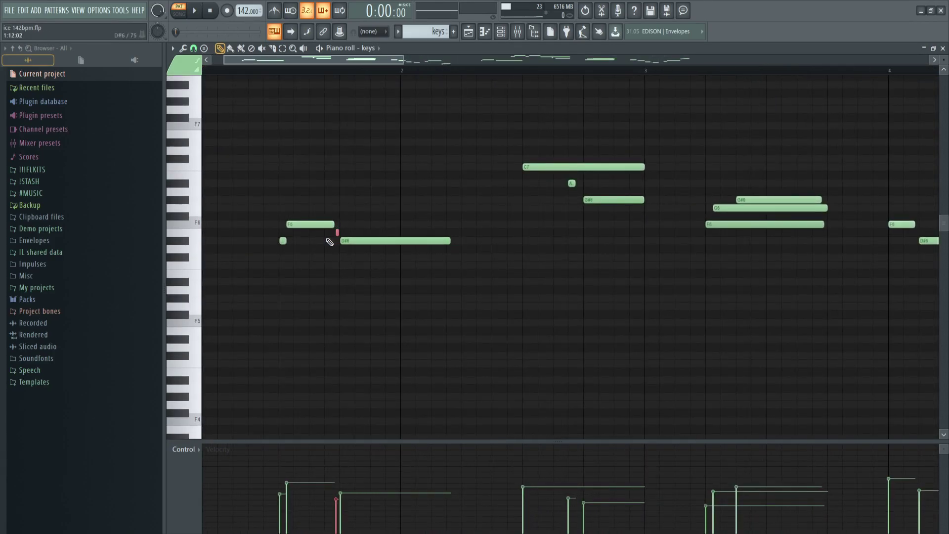
{"action": "scroll", "coordinate": [330, 241], "scroll_direction": "up", "scroll_amount": 4}
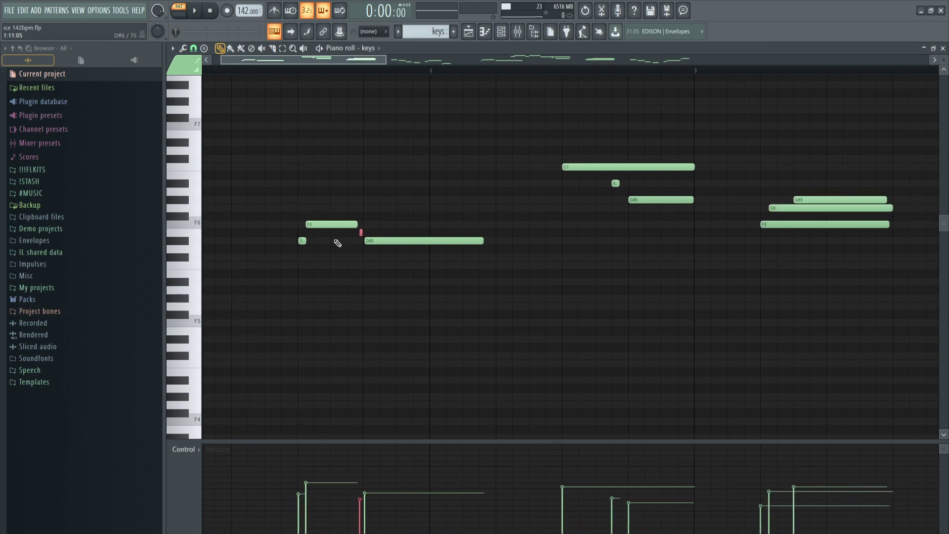
{"action": "scroll", "coordinate": [336, 243], "scroll_direction": "up", "scroll_amount": 4}
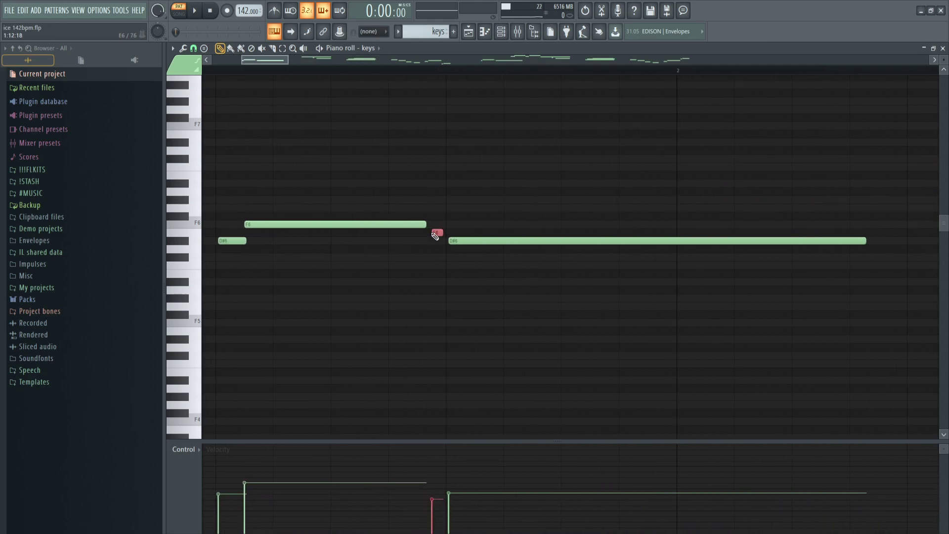
{"action": "left_click_drag", "start_coordinate": [442, 230], "coordinate": [443, 230]}
{"action": "scroll", "coordinate": [335, 238], "scroll_direction": "down", "scroll_amount": 5}
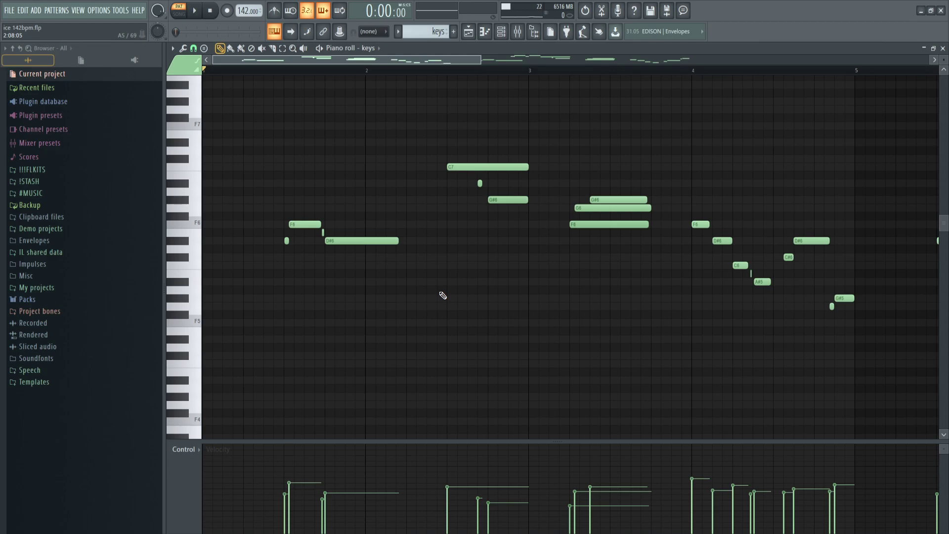
{"action": "scroll", "coordinate": [443, 296], "scroll_direction": "down", "scroll_amount": 4}
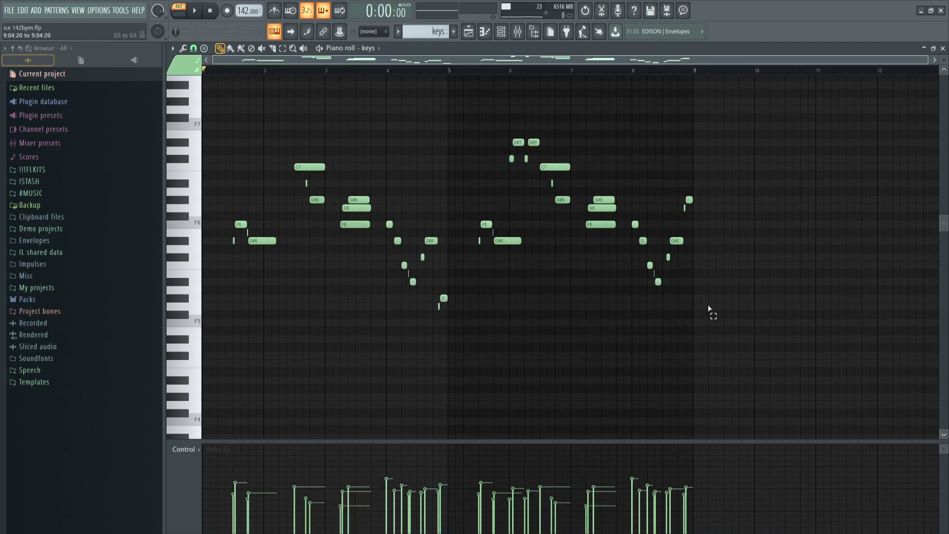
Select the D#7 notes and their short grace notes in bar 6 of the keys melody for examination.
{"action": "left_click_drag", "start_coordinate": [710, 312], "coordinate": [478, 133]}
{"action": "left_click_drag", "start_coordinate": [515, 181], "coordinate": [515, 128]}
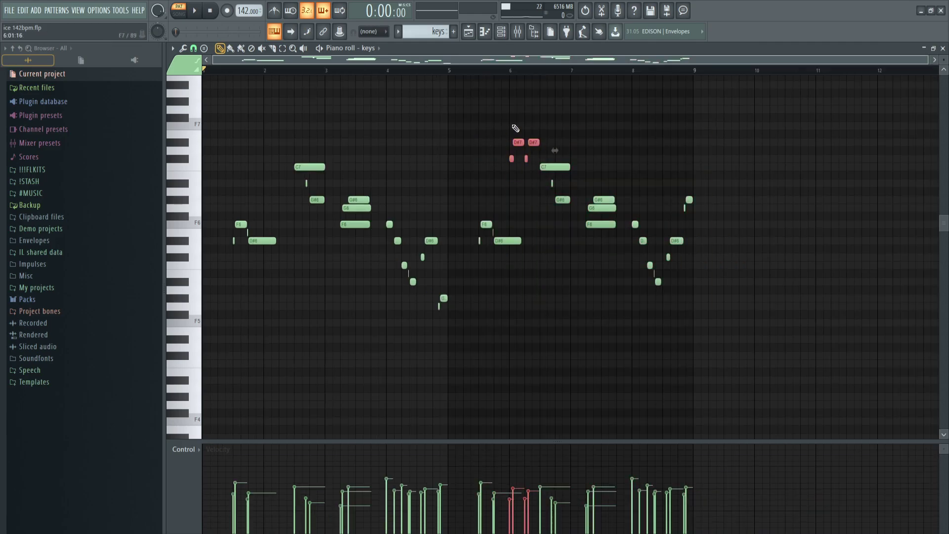
Clear the note selection and examine the short grace notes leading into the final notes of bar 4 in the keys melody.
{"action": "left_click", "coordinate": [595, 254]}
{"action": "scroll", "coordinate": [440, 313], "scroll_direction": "up", "scroll_amount": 8}
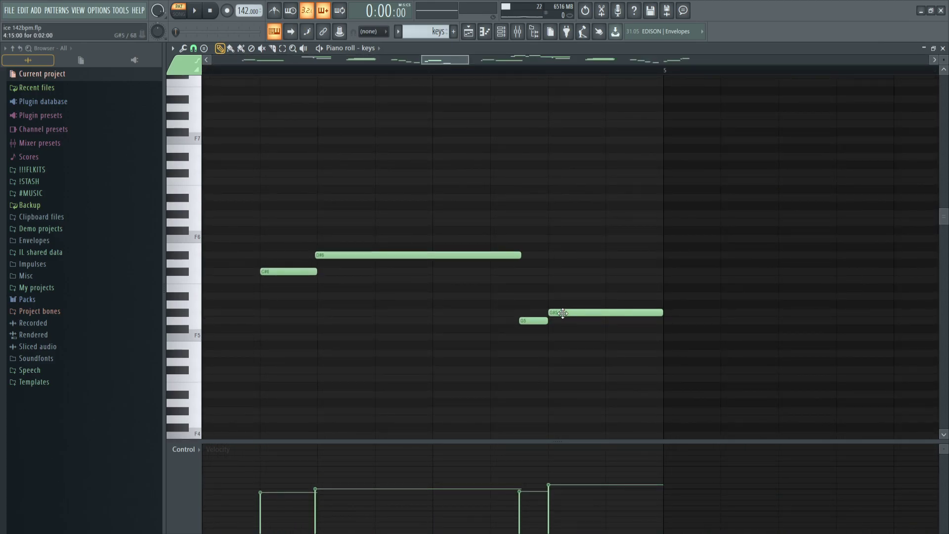
{"action": "scroll", "coordinate": [563, 313], "scroll_direction": "down", "scroll_amount": 8}
{"action": "scroll", "coordinate": [710, 154], "scroll_direction": "up", "scroll_amount": 2}
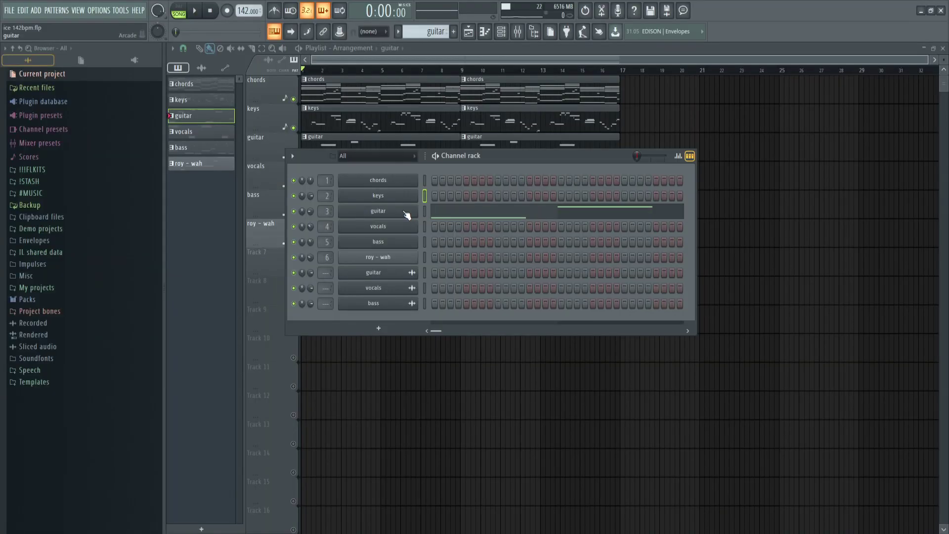
Open the guitar pattern's notes for examination, selecting and deselecting them, and play back the vocals melody.
{"action": "left_click", "coordinate": [394, 214]}
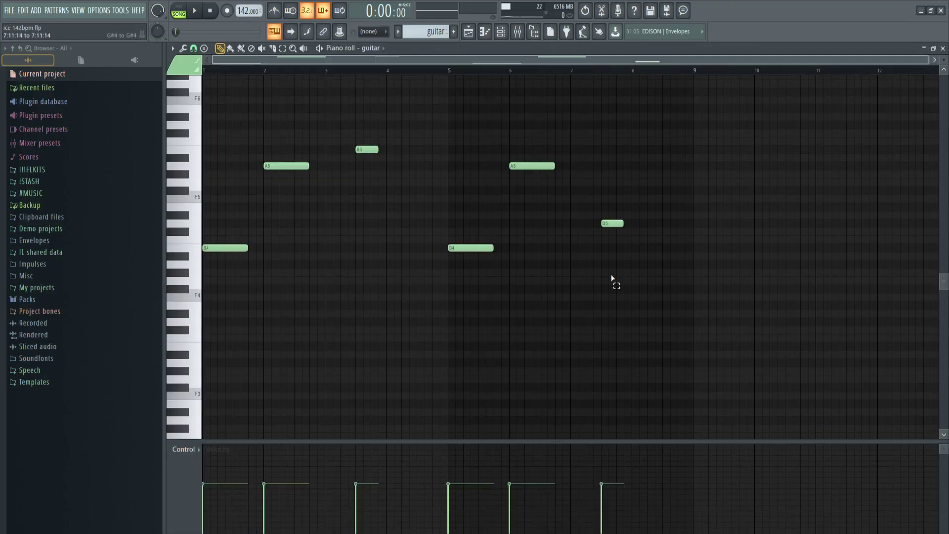
{"action": "left_click_drag", "start_coordinate": [612, 277], "coordinate": [140, 149]}
{"action": "key", "text": "ctrl+d"}
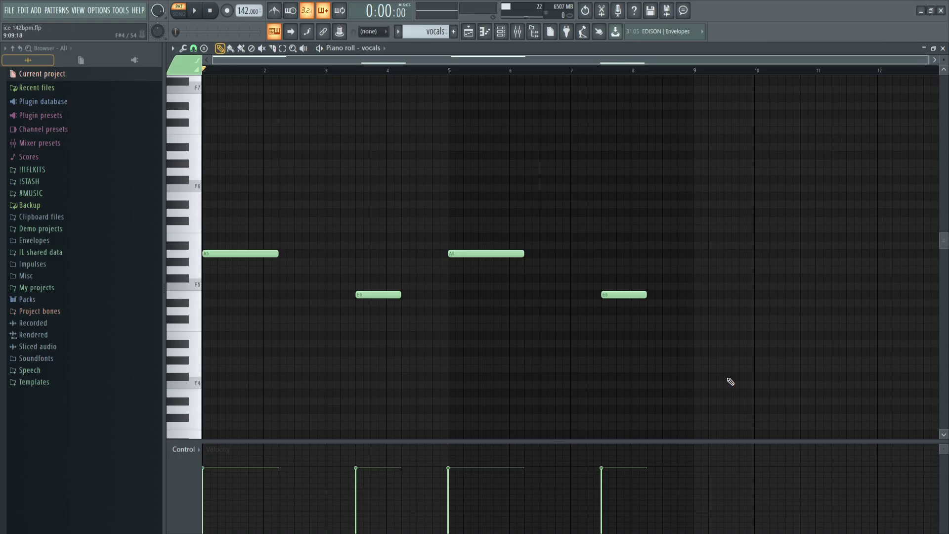
{"action": "key", "text": "space"}
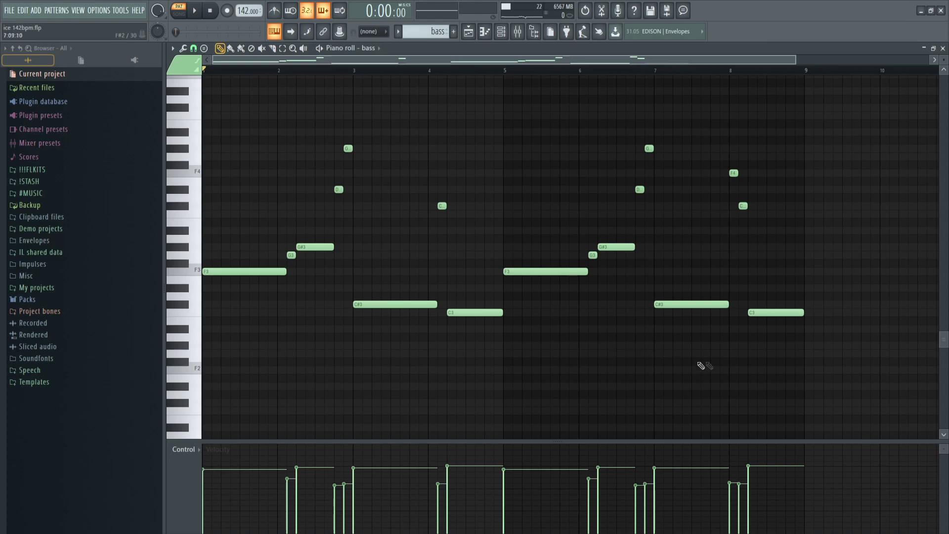
Examine the bass pattern's long low notes and the short higher notes at the end of bar 2.
{"action": "left_click_drag", "start_coordinate": [774, 357], "coordinate": [276, 248]}
{"action": "left_click", "coordinate": [267, 282]}
{"action": "left_click_drag", "start_coordinate": [328, 227], "coordinate": [499, 140]}
{"action": "left_click", "coordinate": [517, 236]}
{"action": "scroll", "coordinate": [438, 318], "scroll_direction": "down", "scroll_amount": 3}
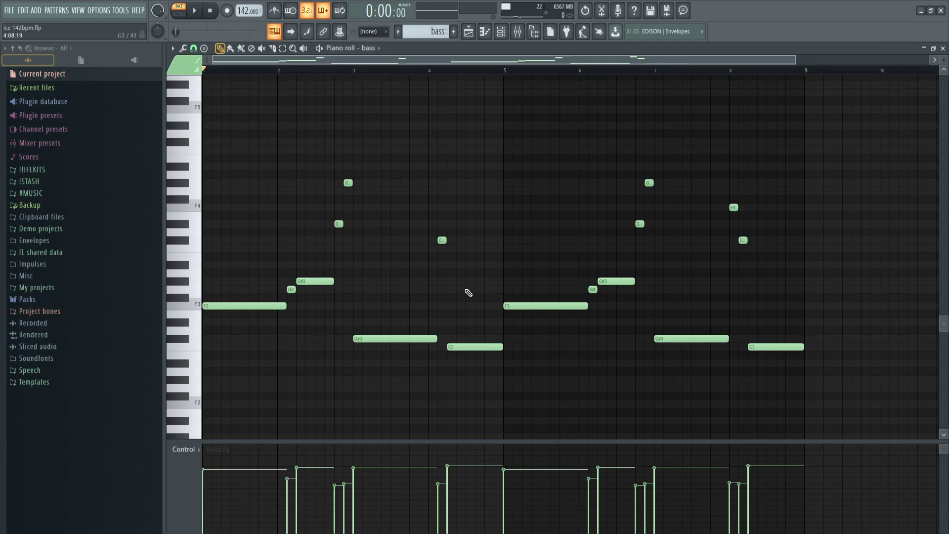
Play back the bass pattern and the roy - wah pattern.
{"action": "key", "text": "space"}
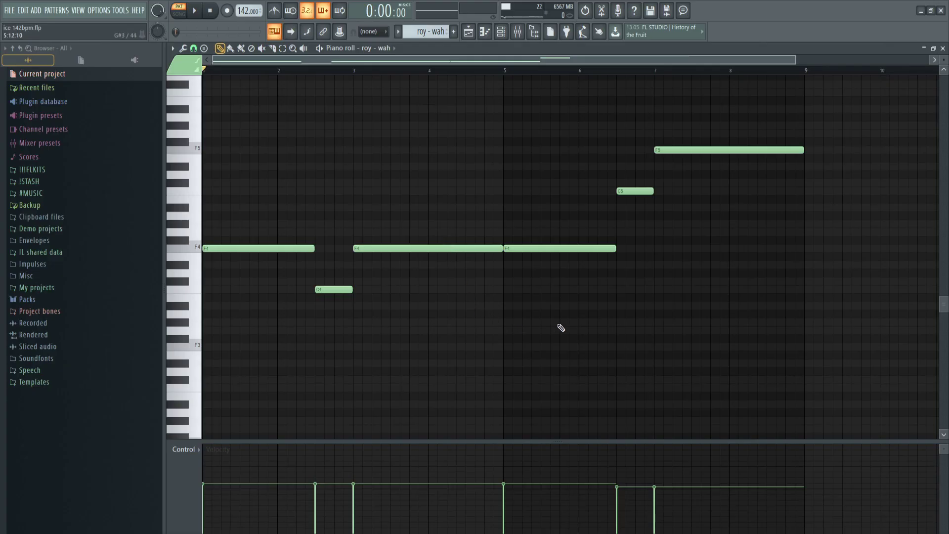
{"action": "key", "text": "space"}
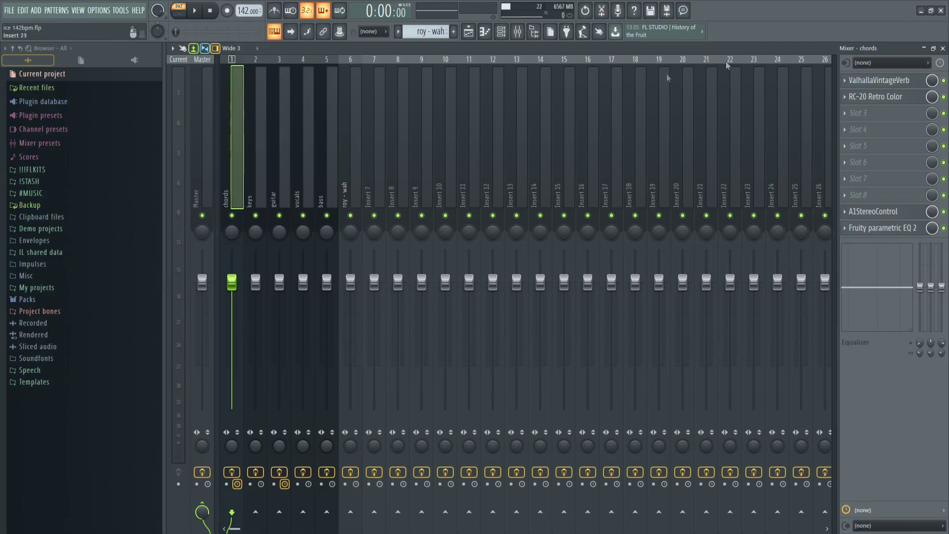
Inspect ValhallaVintageVerb on the chords, keys and roy - wah mixer tracks, Fruity delay 2 on guitar, and A1StereoControl on vocals.
{"action": "left_click", "coordinate": [899, 80]}
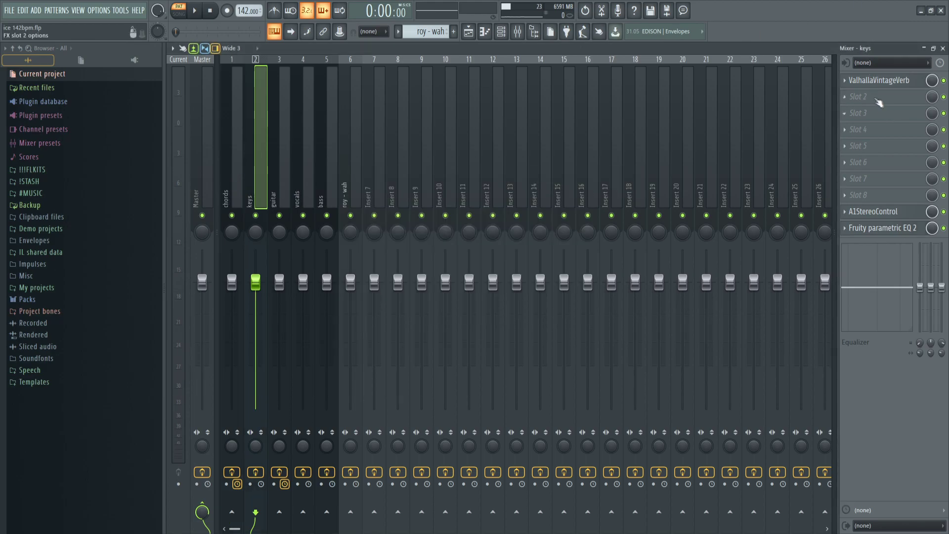
{"action": "left_click", "coordinate": [869, 80]}
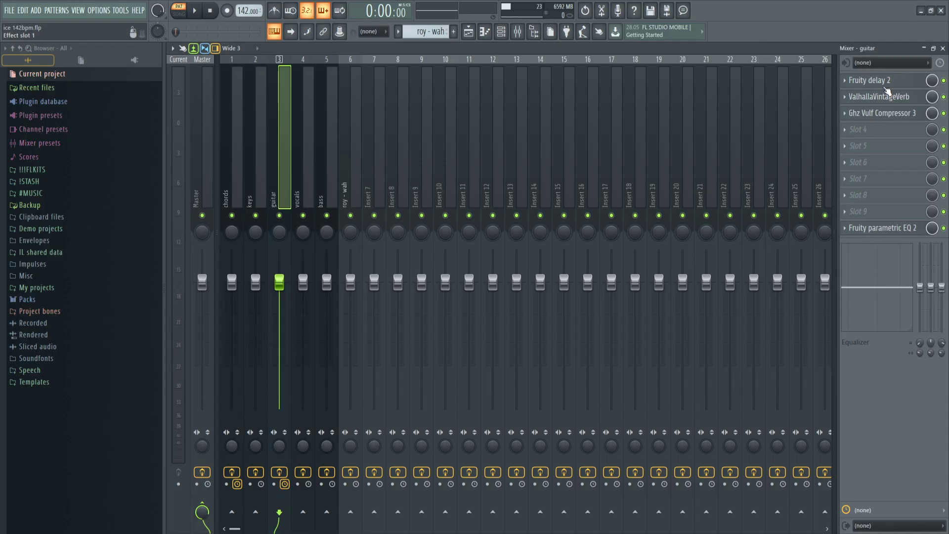
{"action": "left_click", "coordinate": [885, 82]}
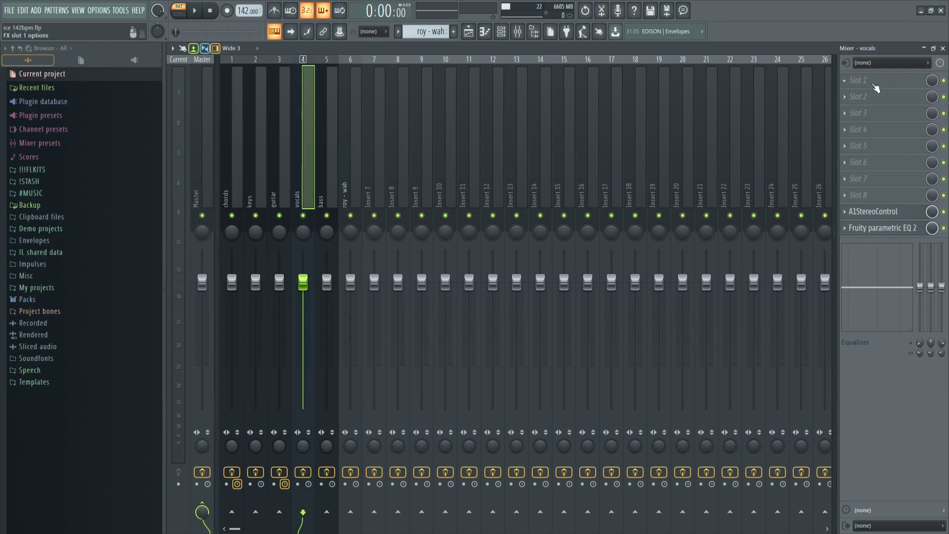
{"action": "left_click", "coordinate": [882, 218]}
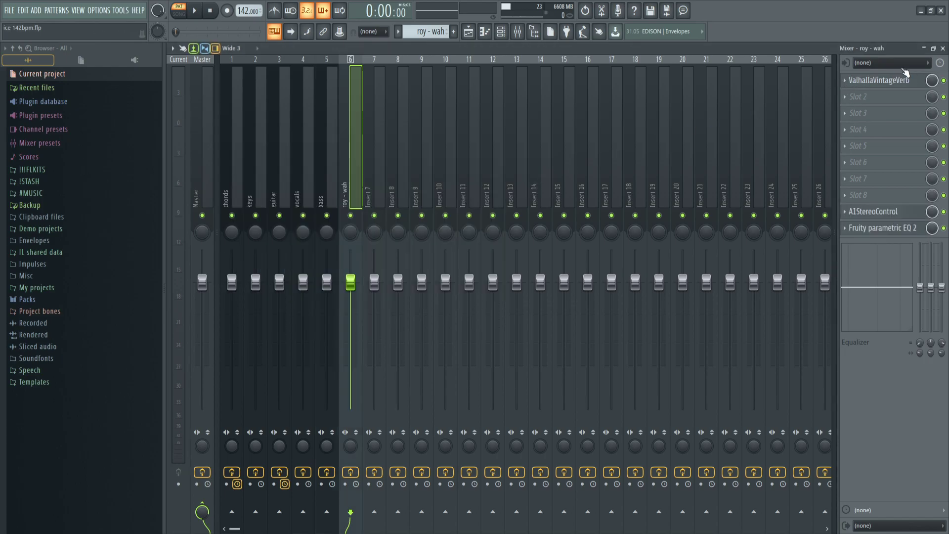
{"action": "left_click", "coordinate": [903, 79]}
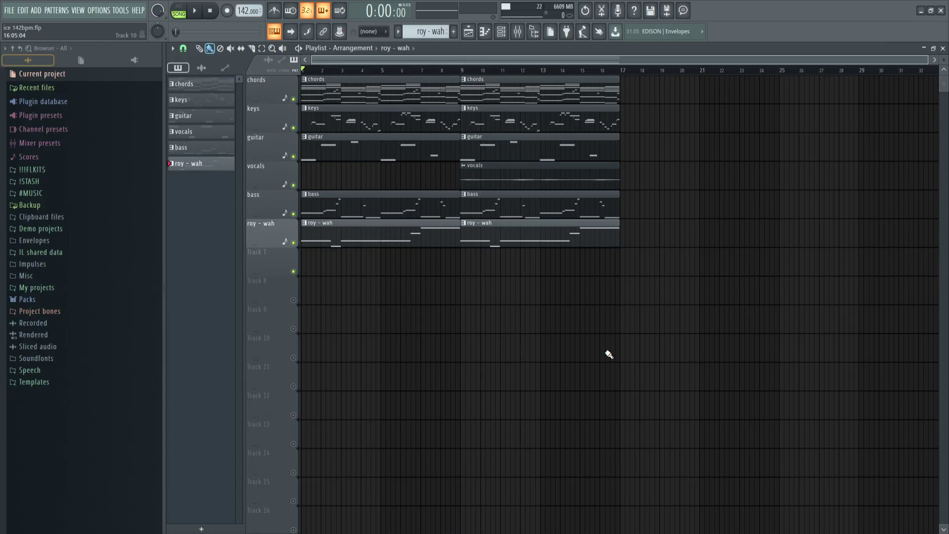
Play back the full arrangement of all six tracks in the playlist.
{"action": "key", "text": "space"}
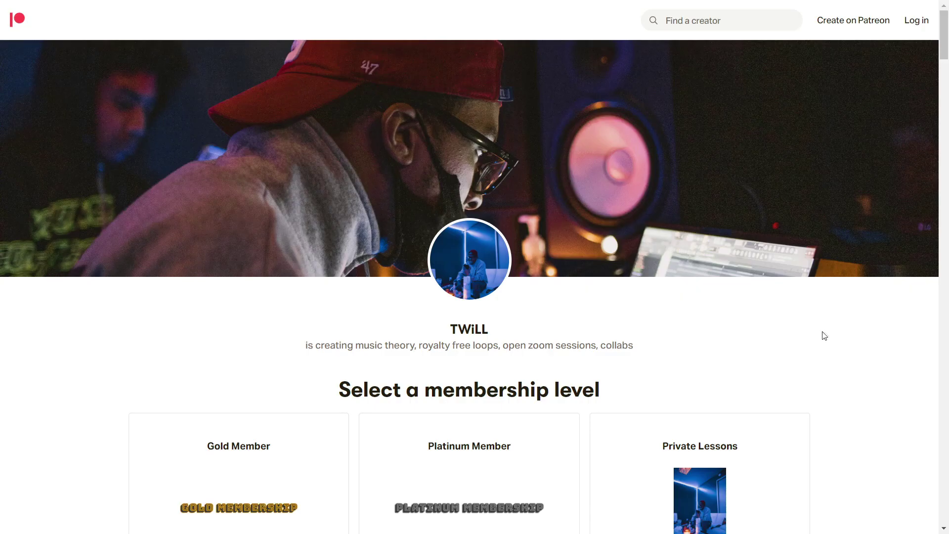
On the creator's Patreon page in the browser, review the benefits of the Gold Member, Platinum Member and Private Lessons membership levels.
{"action": "scroll", "coordinate": [822, 334], "scroll_direction": "down", "scroll_amount": 5}
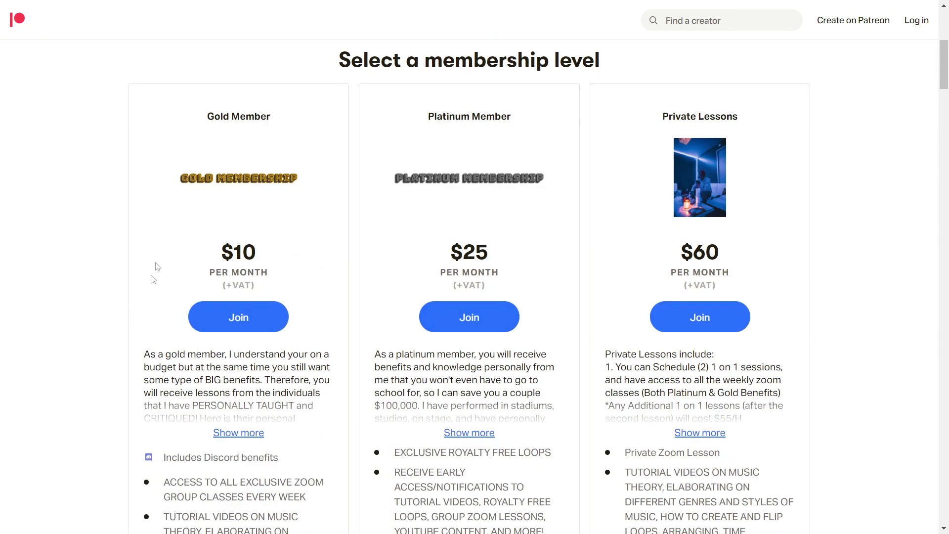
{"action": "scroll", "coordinate": [240, 235], "scroll_direction": "down", "scroll_amount": 8}
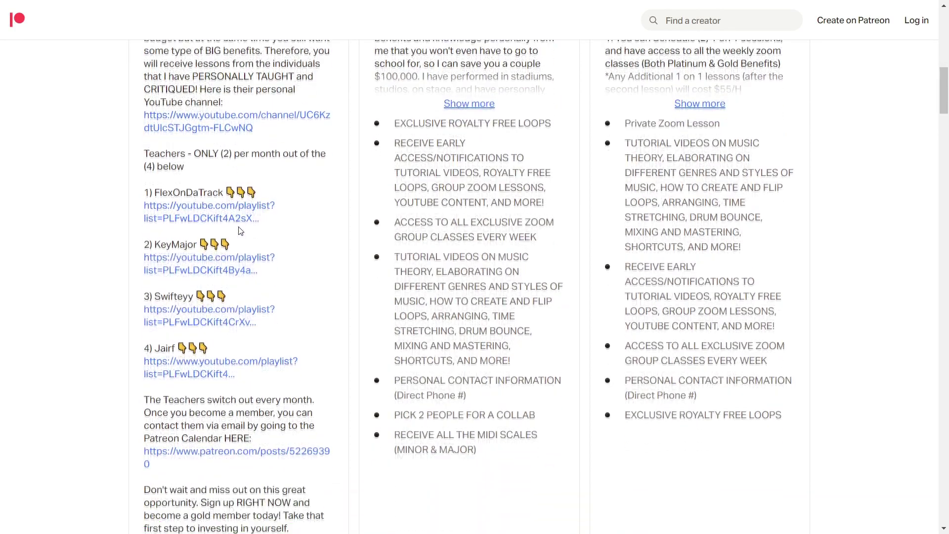
{"action": "scroll", "coordinate": [240, 231], "scroll_direction": "down", "scroll_amount": 5}
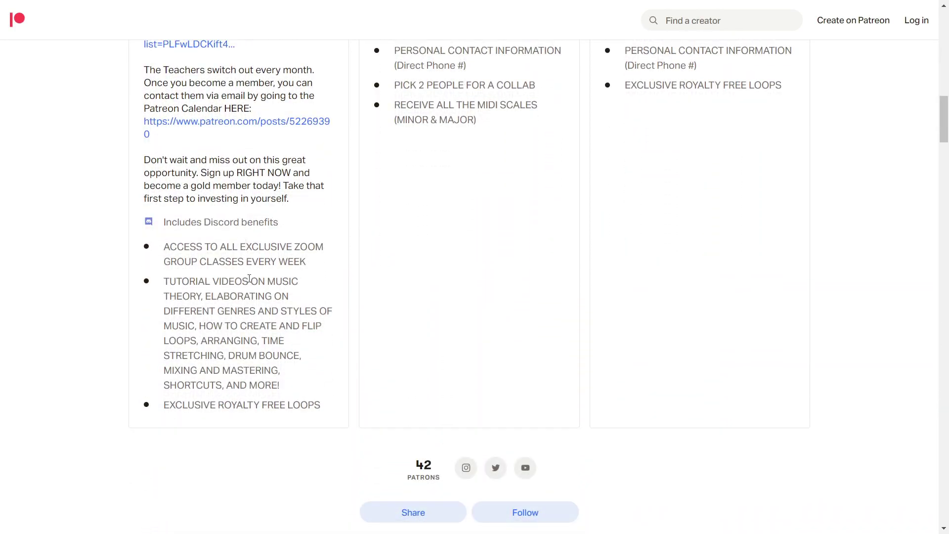